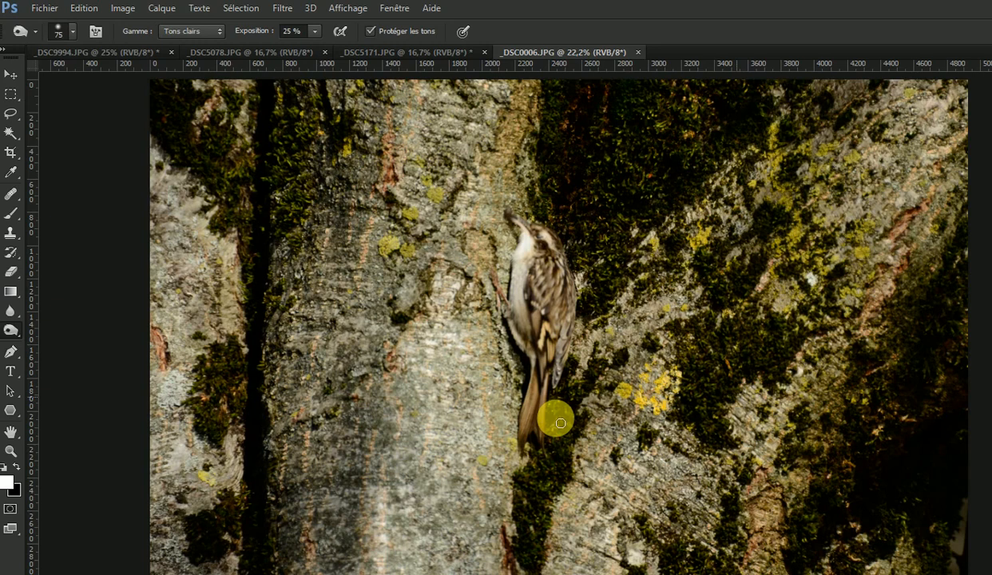
Step: Start the Accentuation sharpening filter on the bird photo and try a radius of 1.3 pixels
key(ctrl)
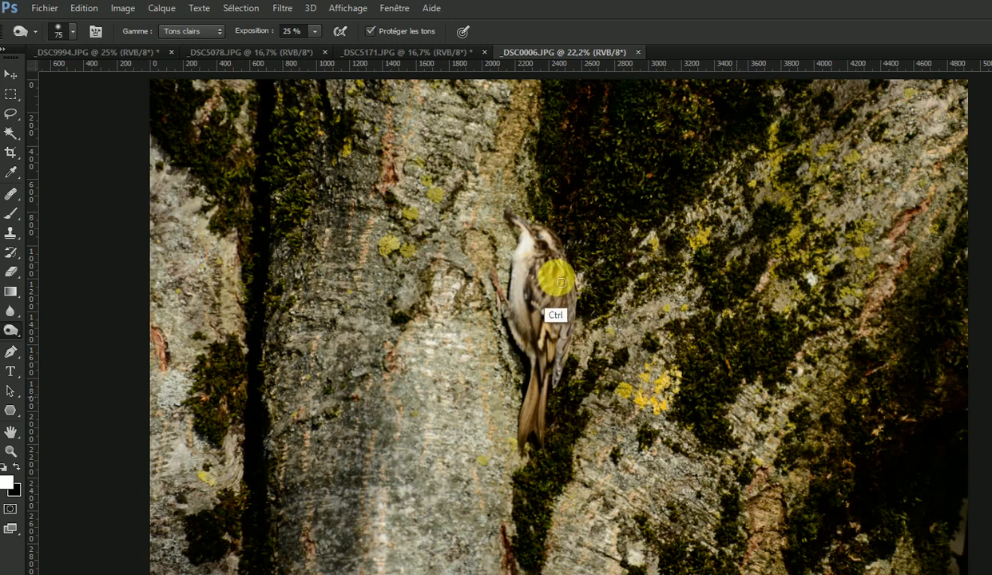
click(12, 75)
key(ctrl+space)
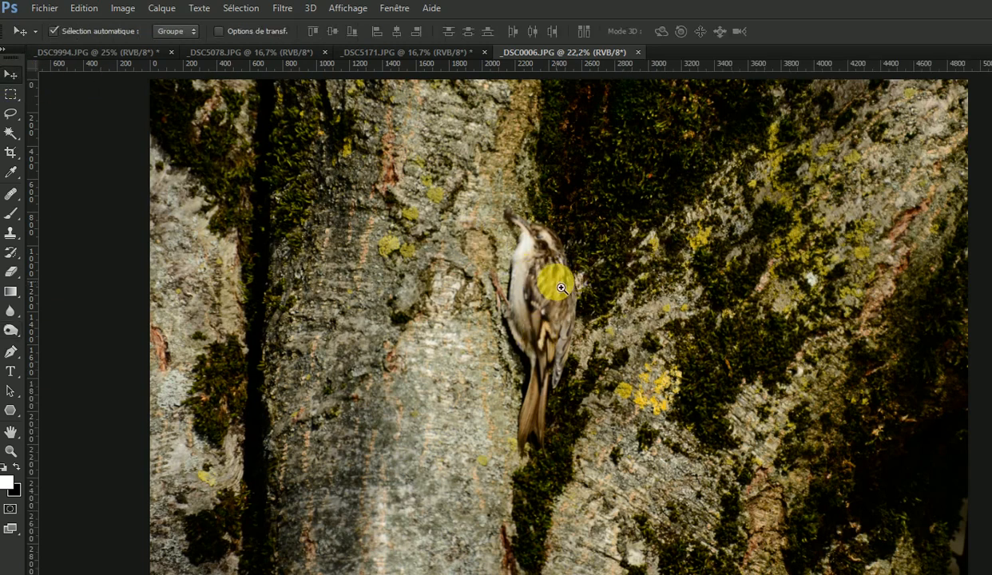
drag(561, 288, 616, 274)
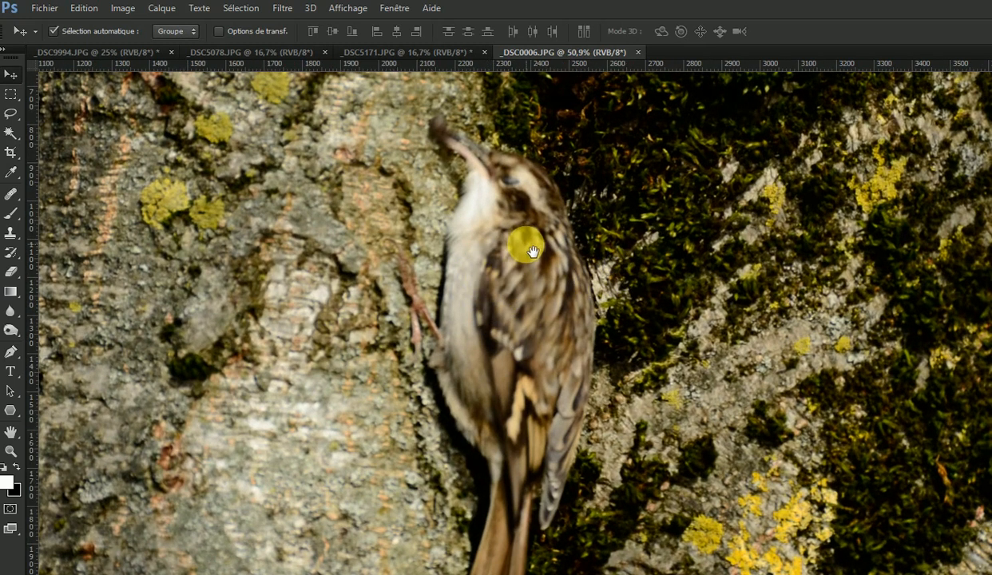
drag(532, 252, 538, 361)
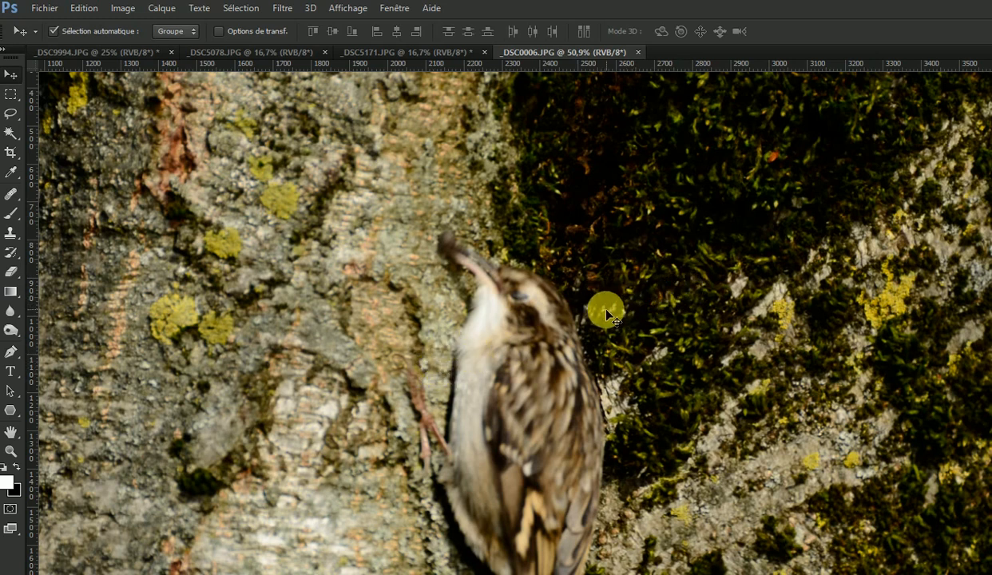
click(284, 8)
mouse_move(353, 262)
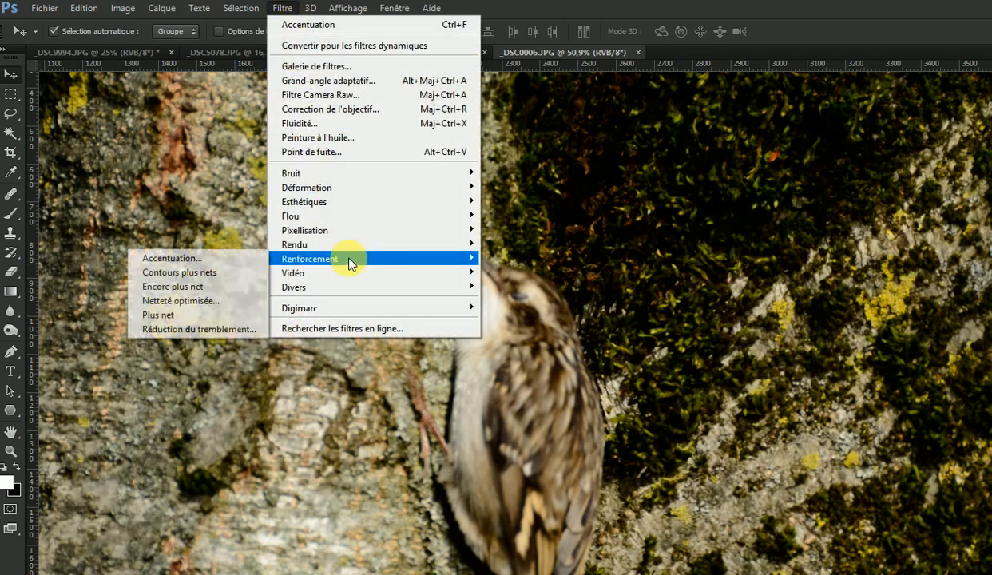
click(230, 260)
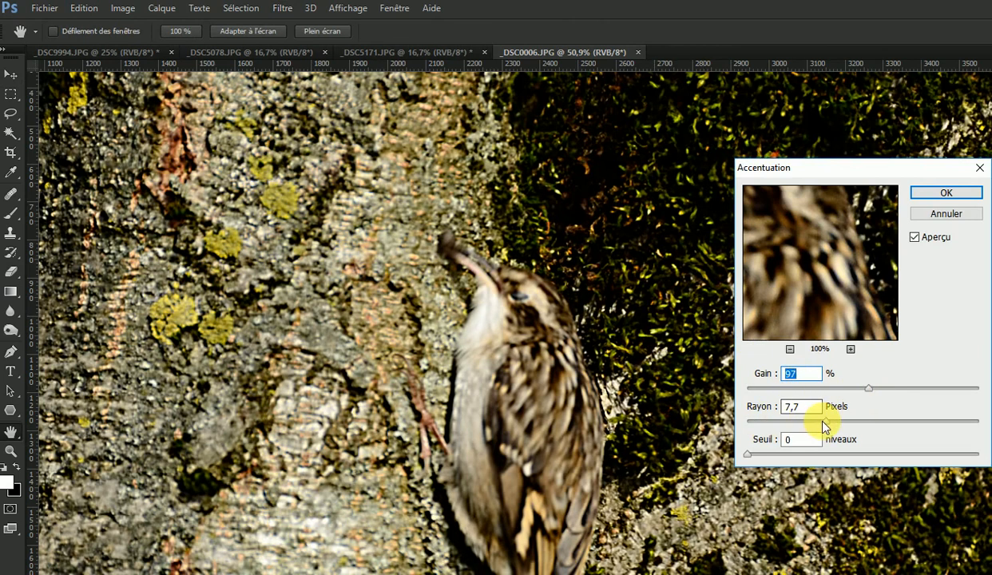
drag(826, 420, 759, 426)
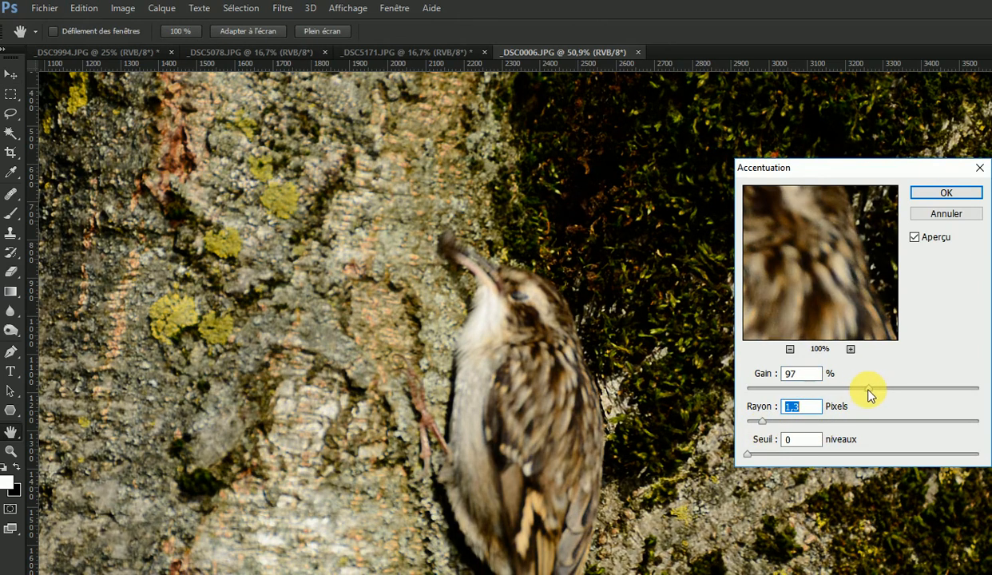
Step: Apply the Accentuation filter to the bird photo with a gain of 123 % and a radius of 5.6 pixels
click(869, 393)
mouse_move(869, 394)
mouse_down()
mouse_move(787, 403)
mouse_move(782, 394)
mouse_move(866, 390)
mouse_up()
drag(762, 422, 813, 421)
drag(864, 389, 885, 394)
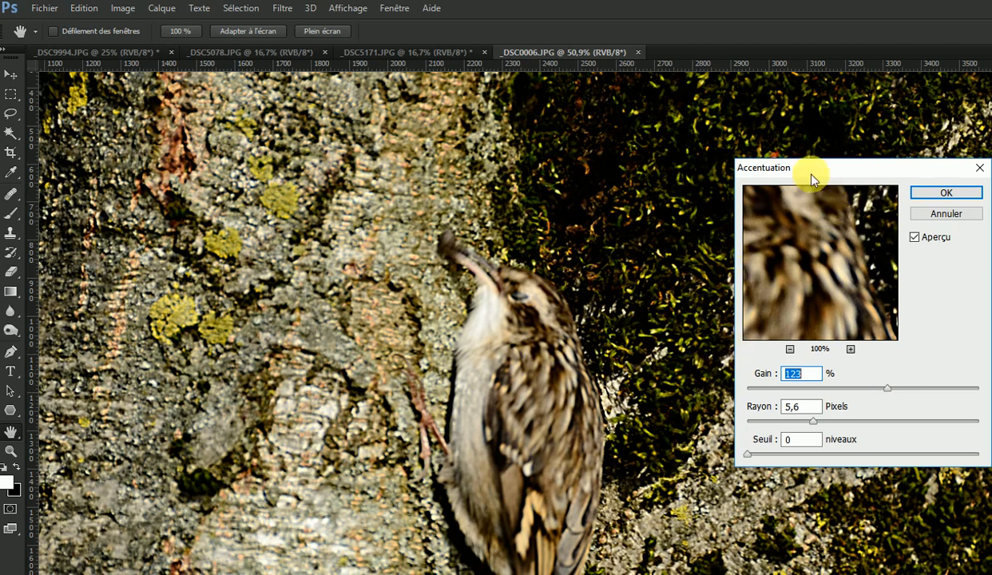
drag(830, 170, 908, 224)
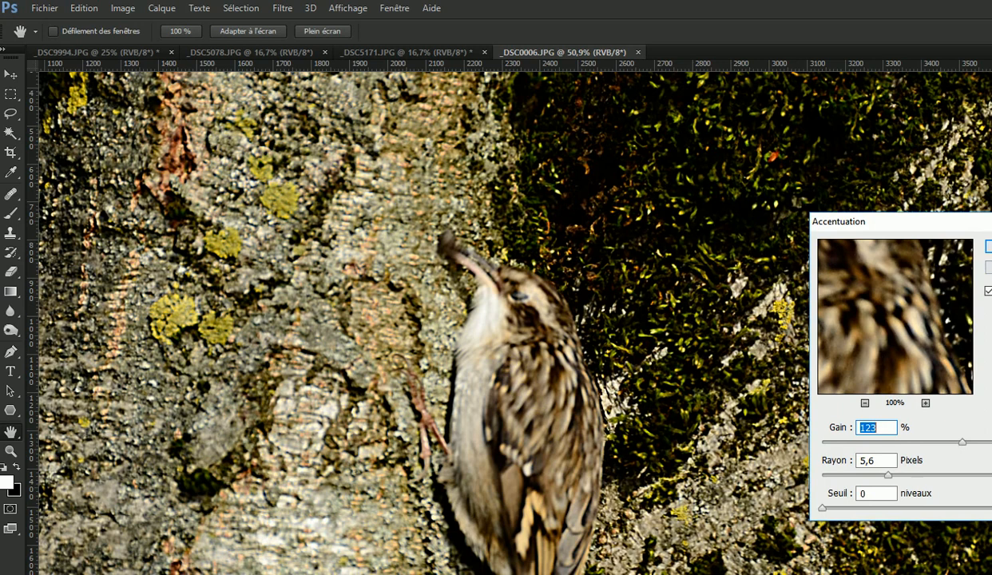
click(989, 246)
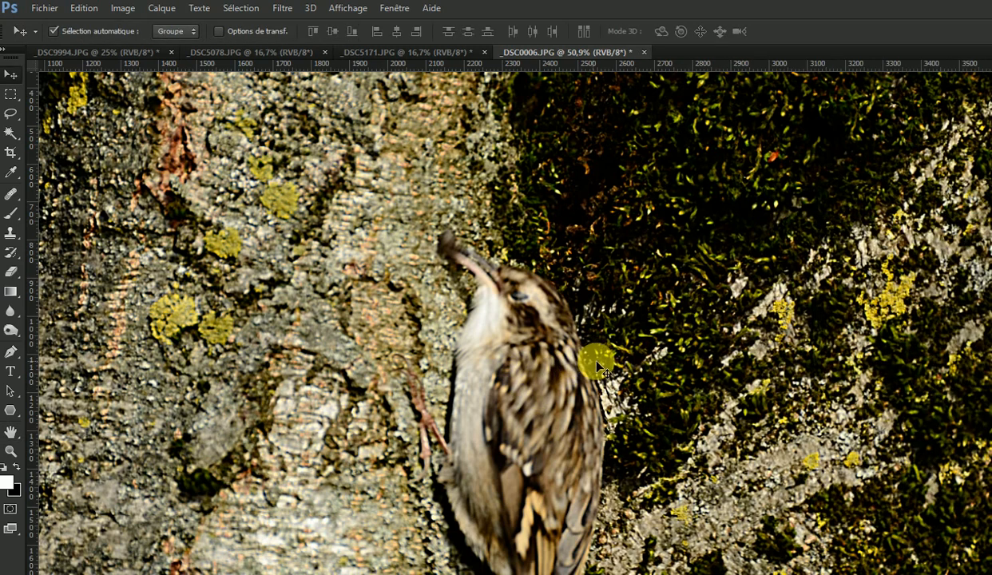
Step: Compare the bird photo with and without the sharpening by repeatedly undoing and redoing it, ending with the sharpening undone
key(ctrl+z)
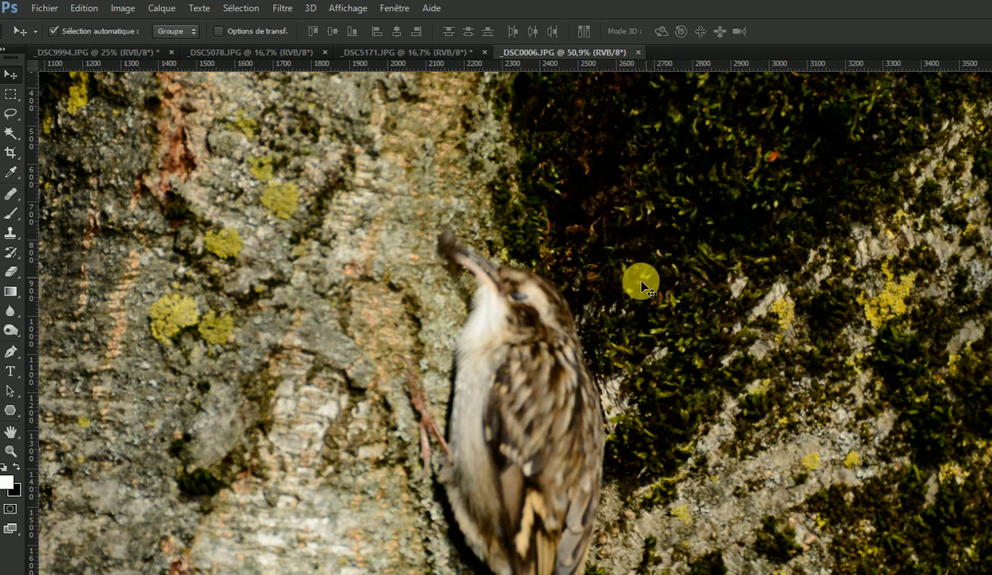
key(ctrl+z)
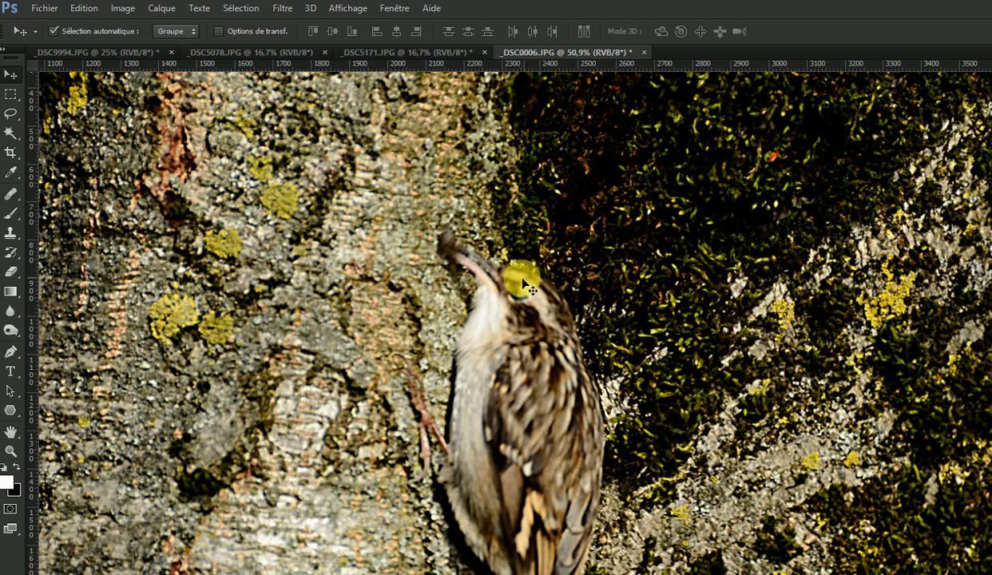
key(ctrl+z)
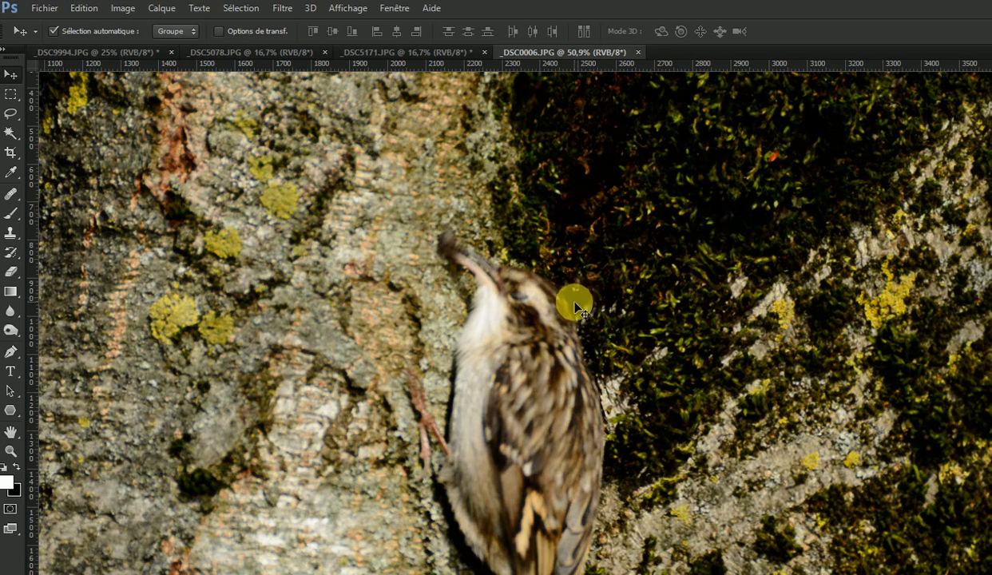
key(ctrl+z)
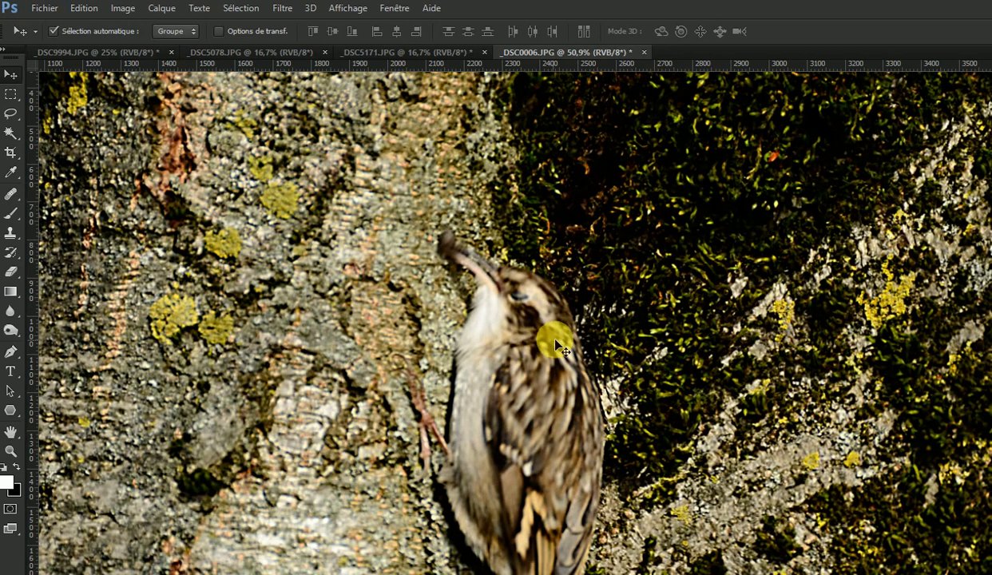
key(ctrl+z)
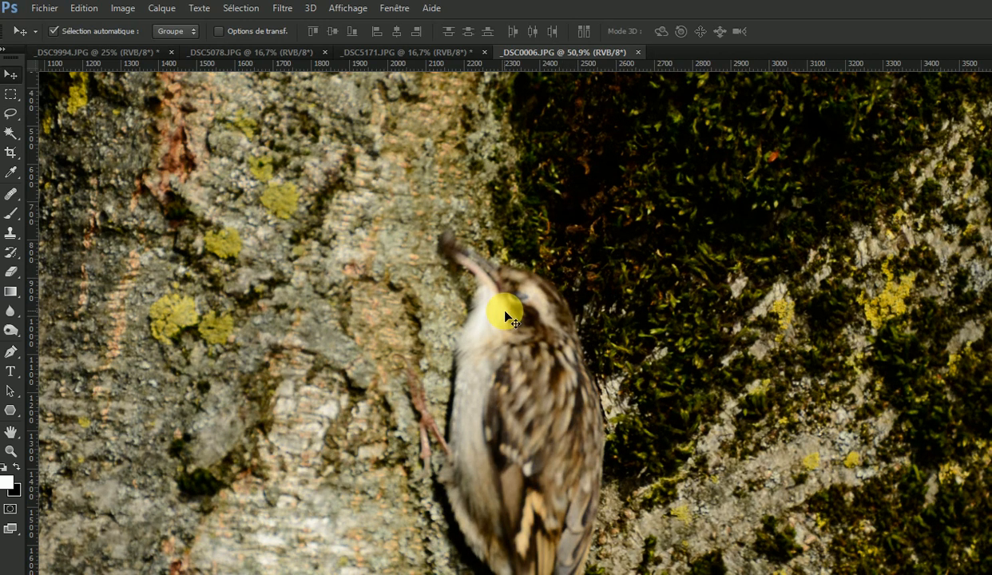
Step: Resize the bird photo proportionally to a width of 500 pixels
scroll(505, 315, down, 1)
scroll(505, 314, down, 1)
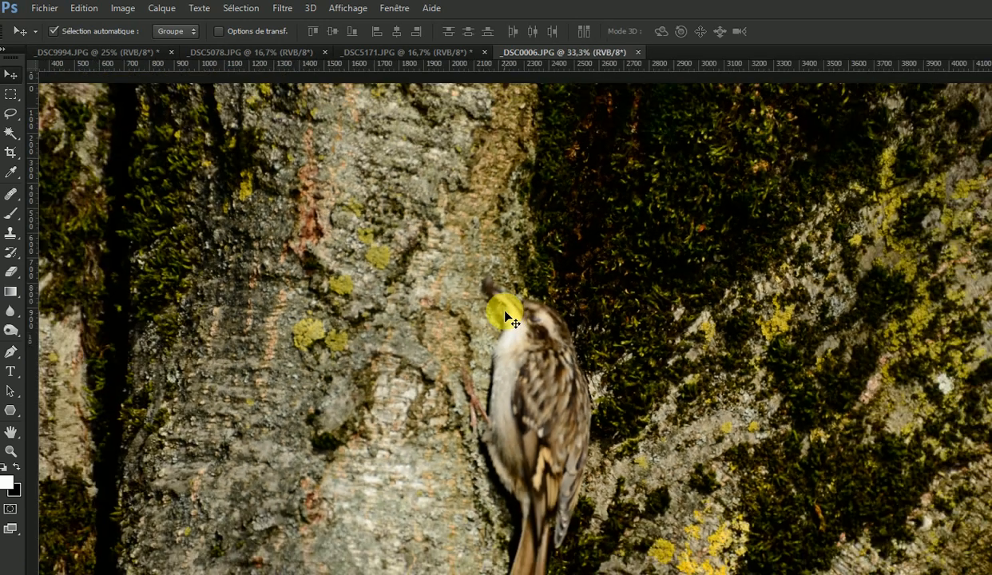
scroll(505, 315, down, 1)
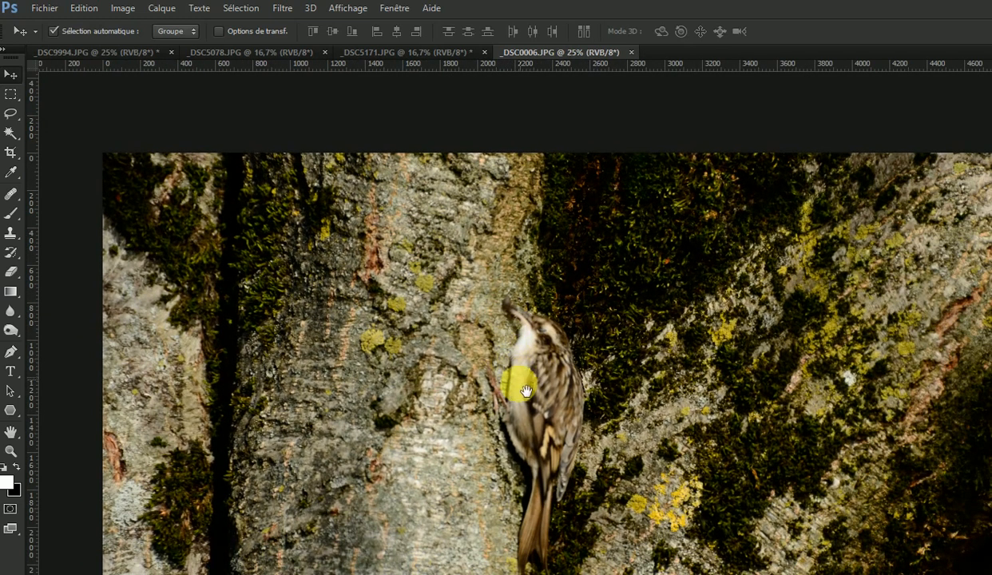
drag(515, 400, 471, 328)
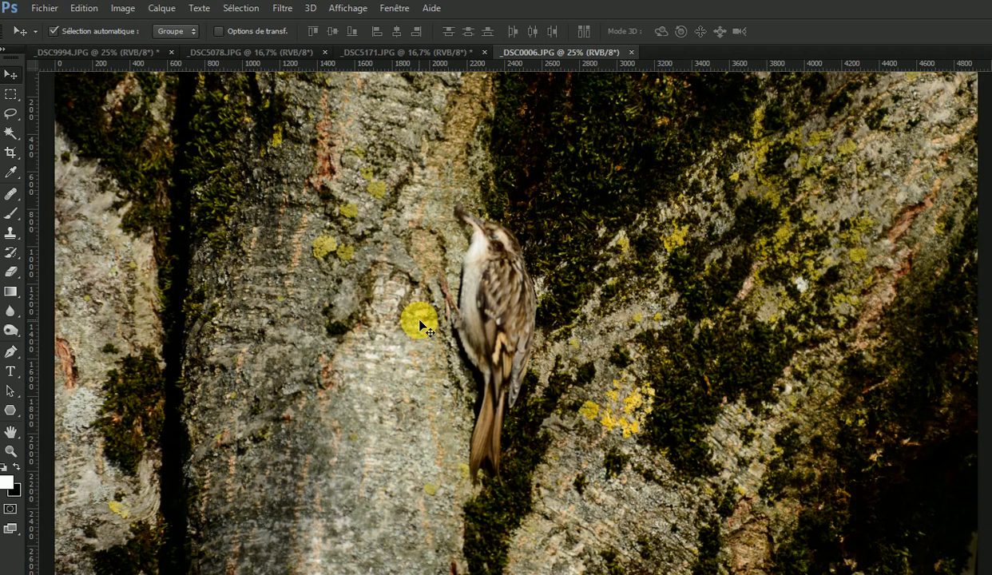
click(132, 16)
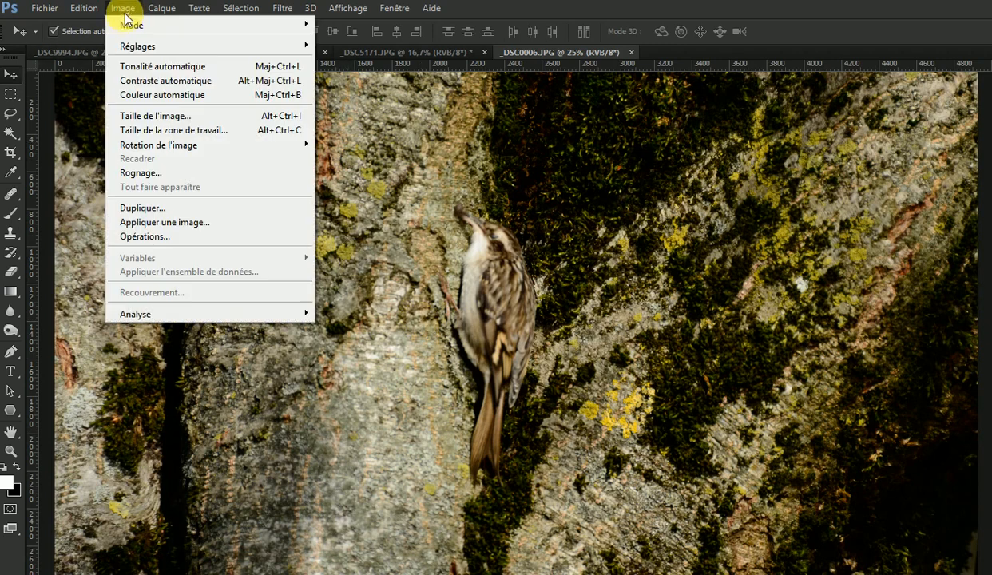
click(155, 118)
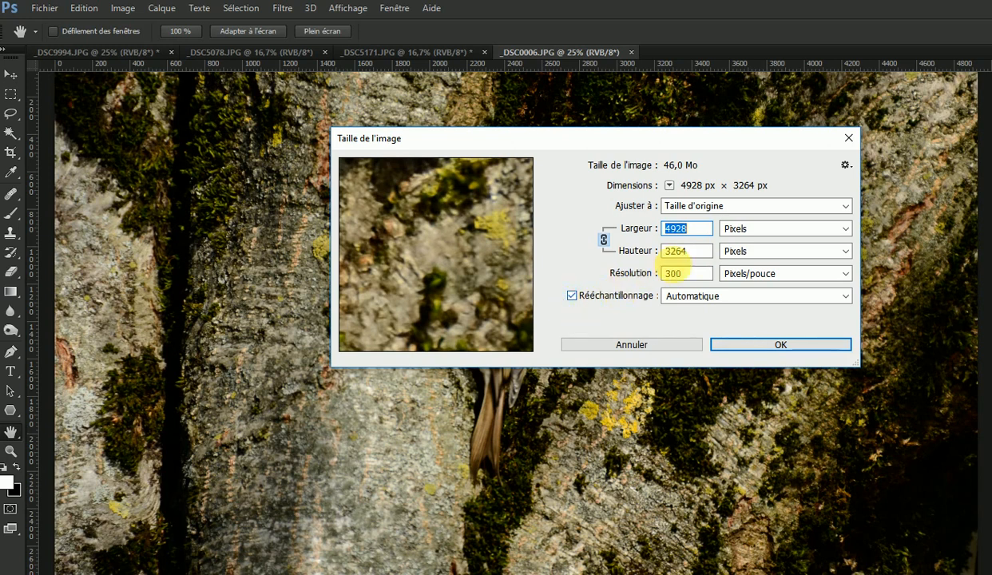
click(739, 230)
click(737, 228)
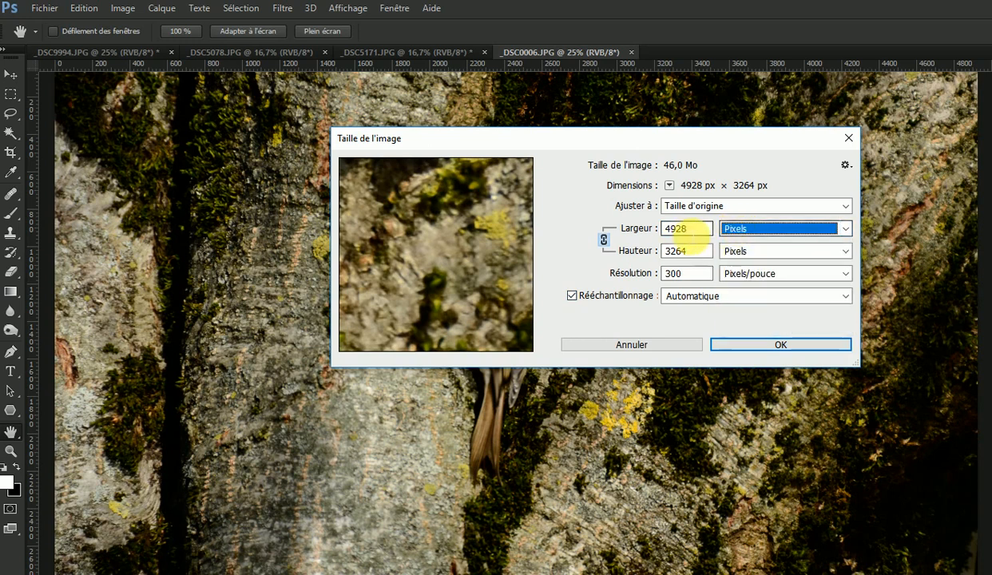
double_click(675, 229)
text(500)
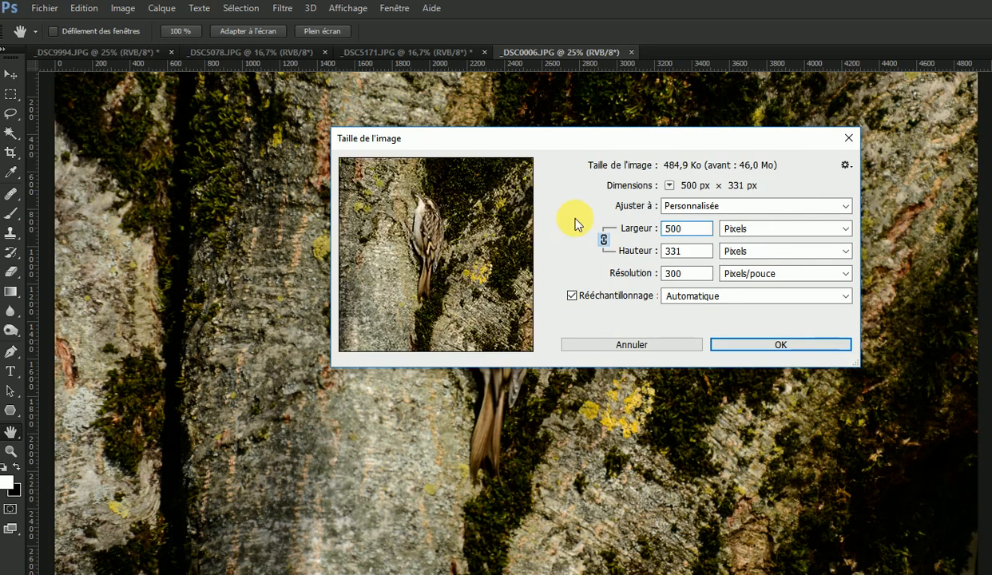
key(Return)
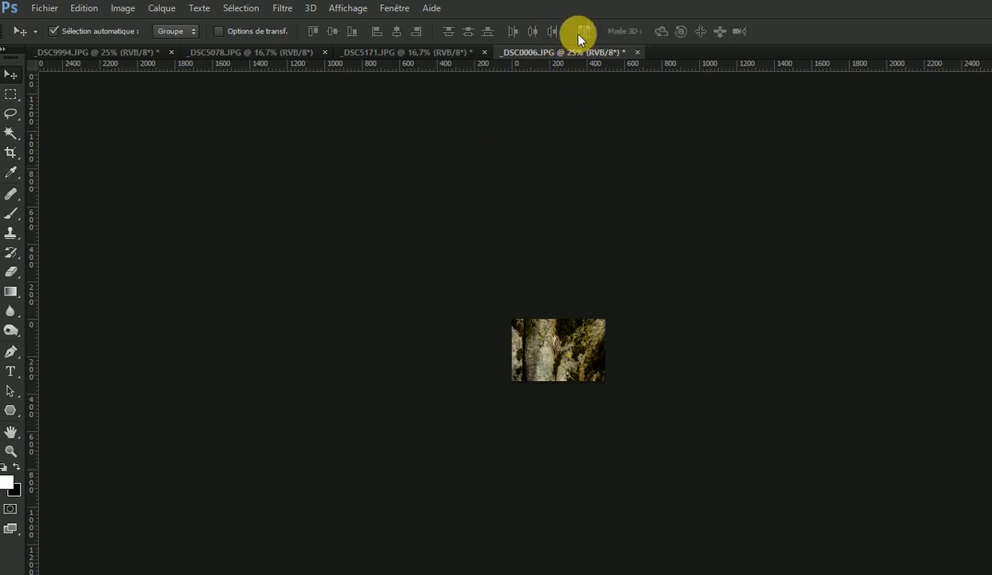
Step: View the resized bird photo at 100 % to judge how sharp the bird looks
key(ctrl+1)
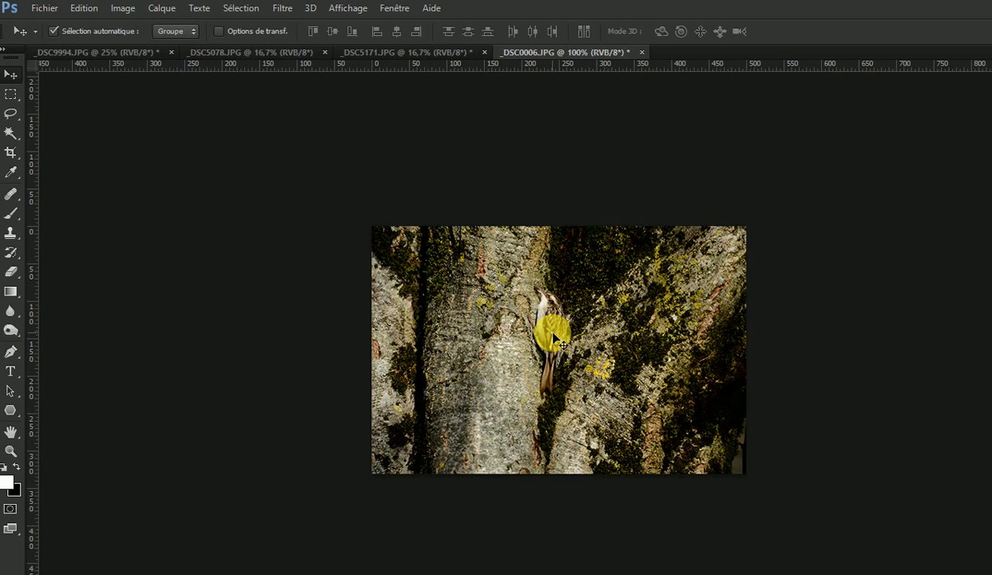
drag(561, 344, 545, 276)
drag(533, 317, 471, 303)
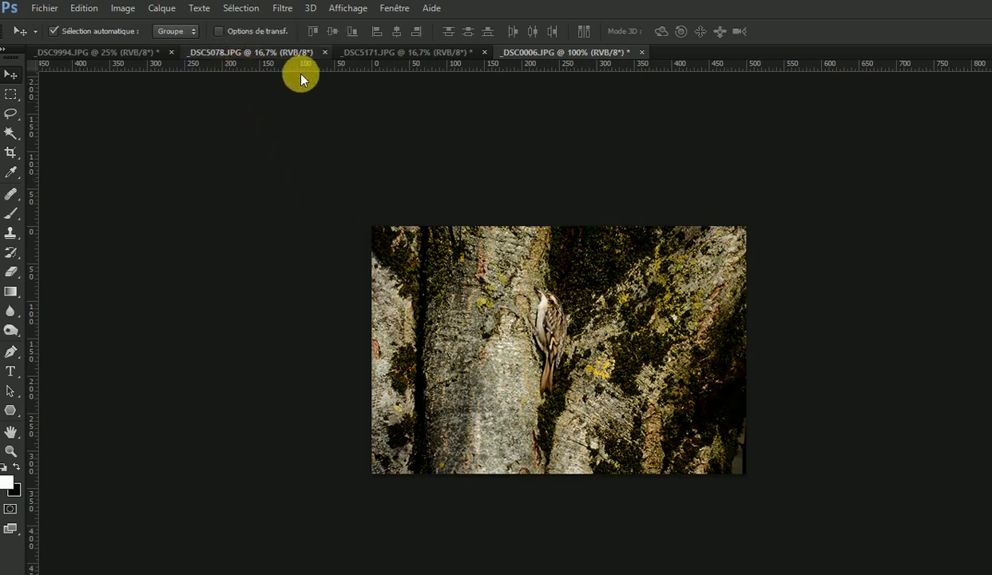
Step: Look through the open carousel and masked-costume photos and bring up the wooden pier in _DSC9994.JPG
click(264, 53)
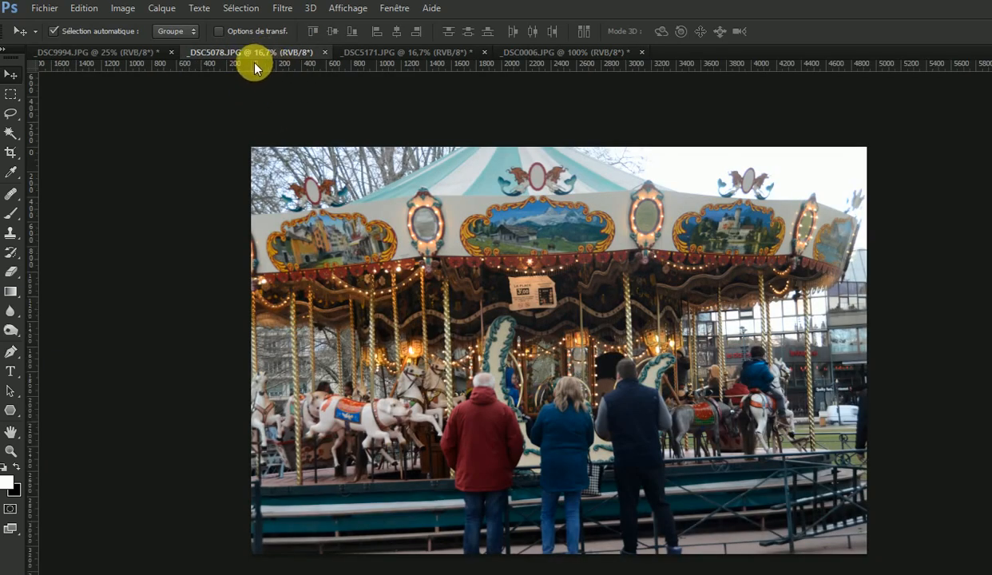
click(365, 55)
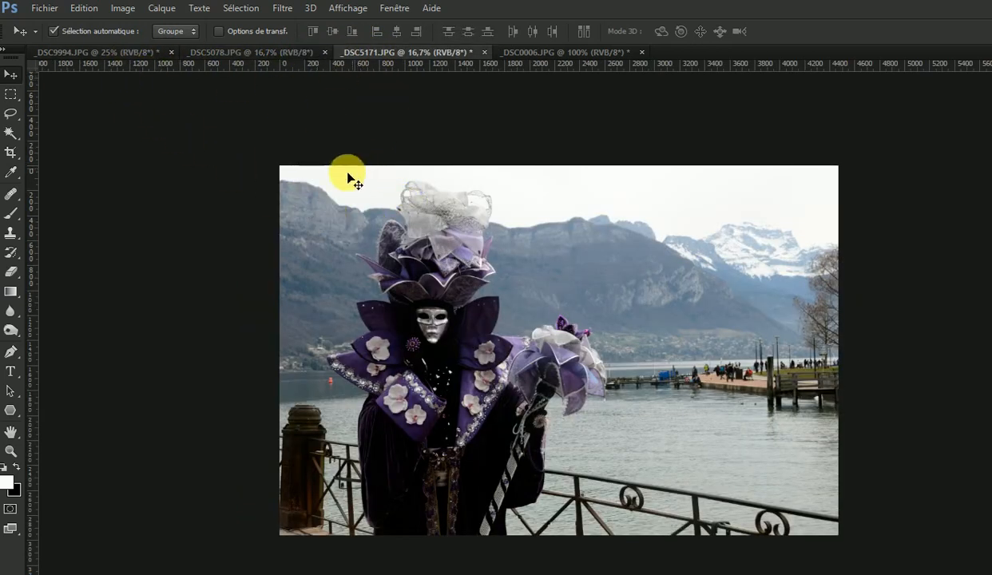
click(124, 51)
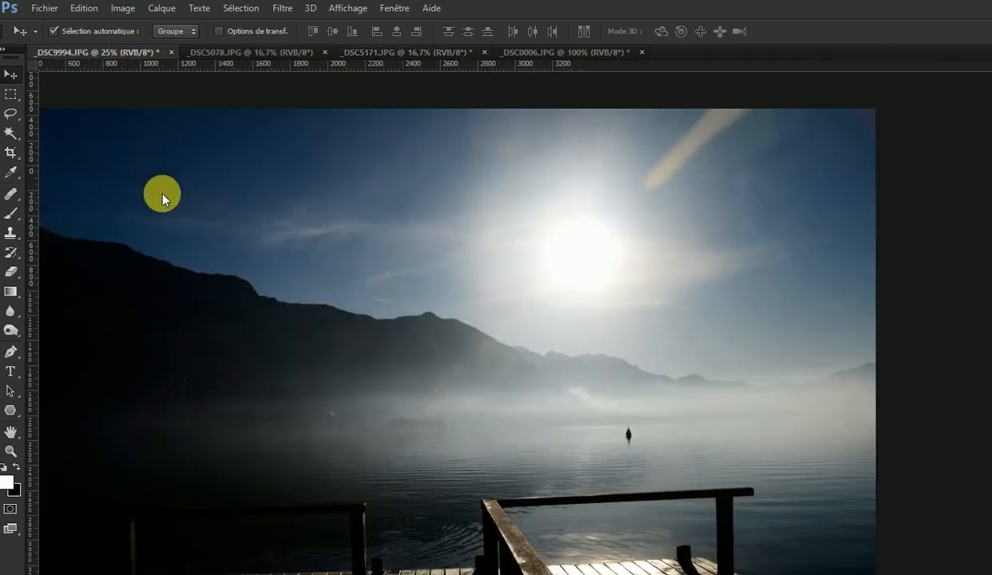
key(space)
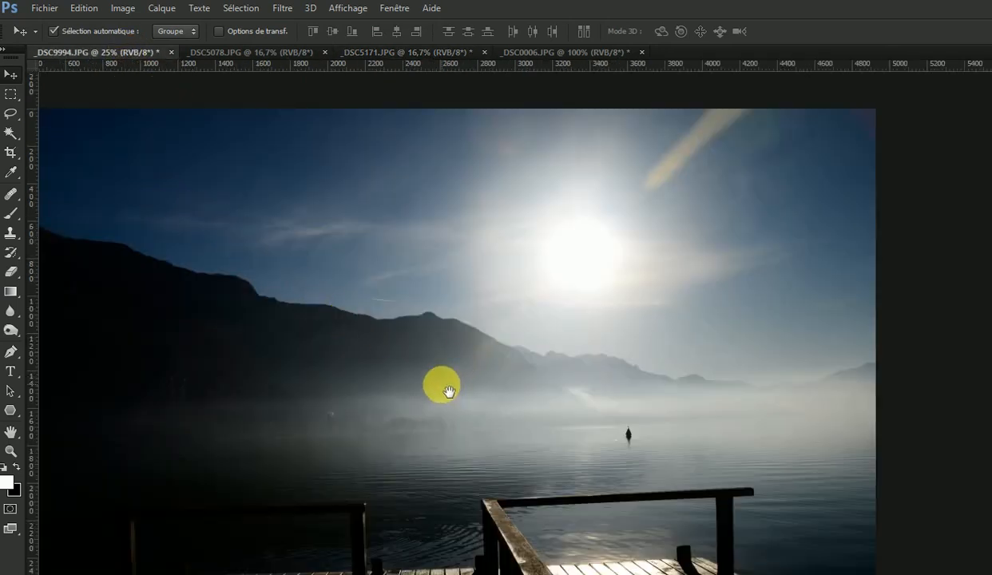
drag(442, 385, 604, 273)
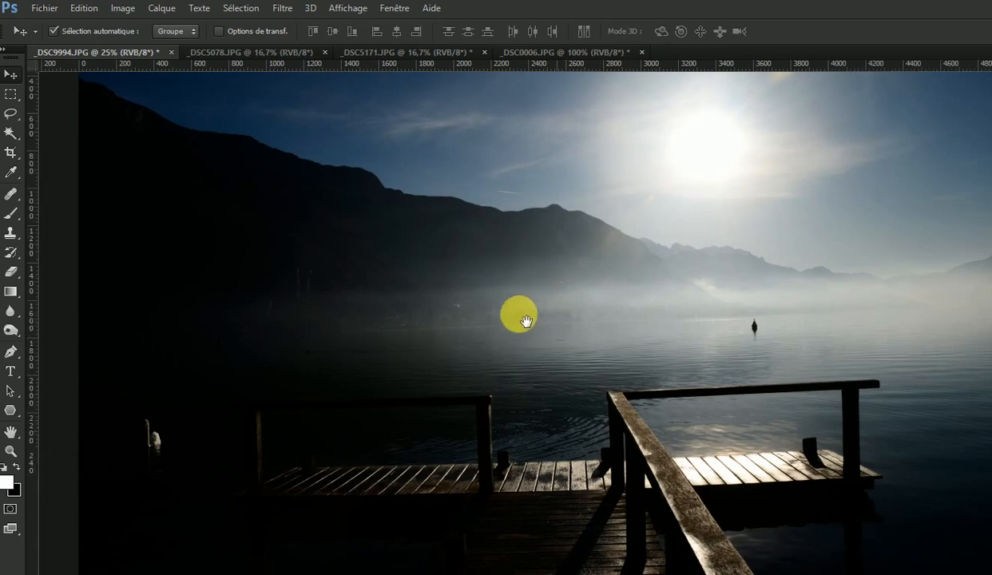